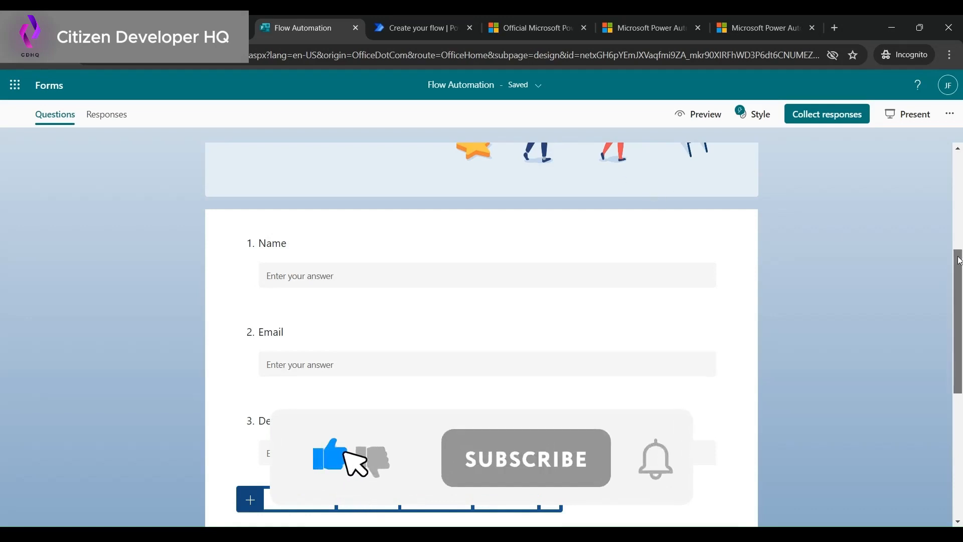
# - Examine the Flow Automation form's header and questions, and compare them with the flow creation options in Power Automate
pyautogui.moveTo(962, 256); pyautogui.dragTo(961, 146)
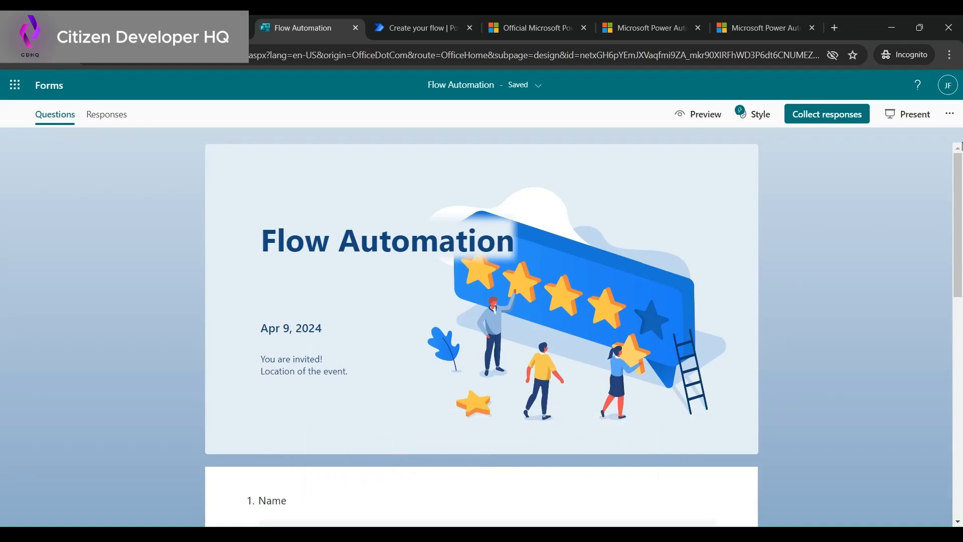
pyautogui.moveTo(959, 206); pyautogui.dragTo(962, 312)
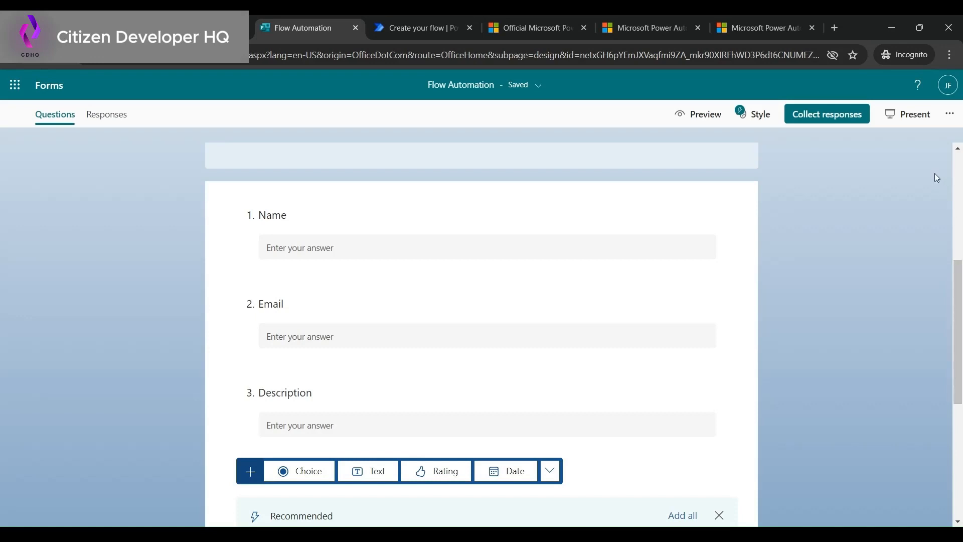
pyautogui.click(406, 24)
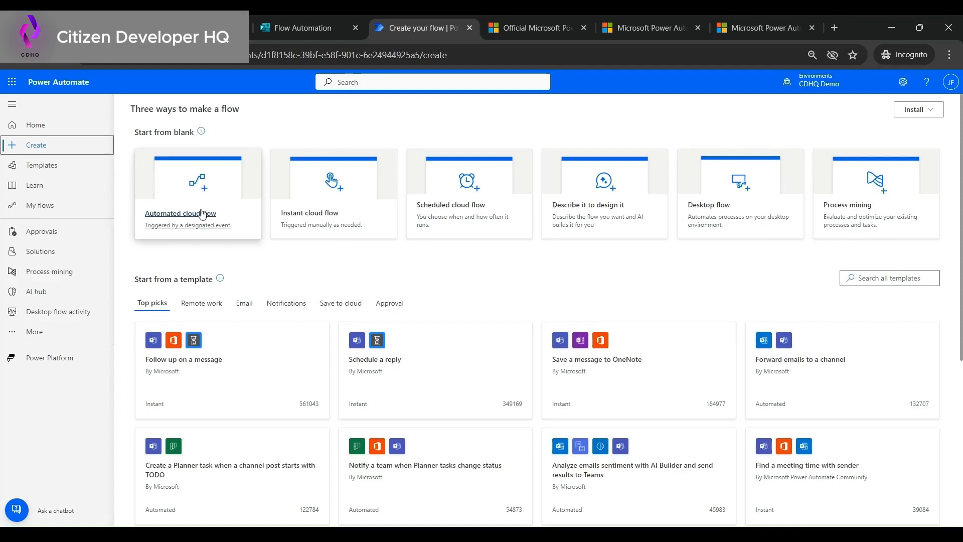
pyautogui.click(296, 22)
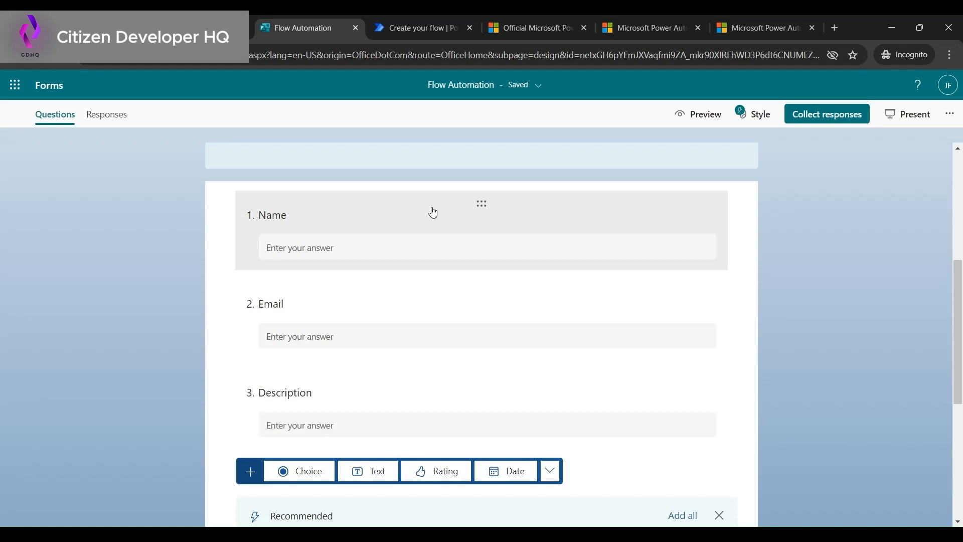
pyautogui.click(402, 26)
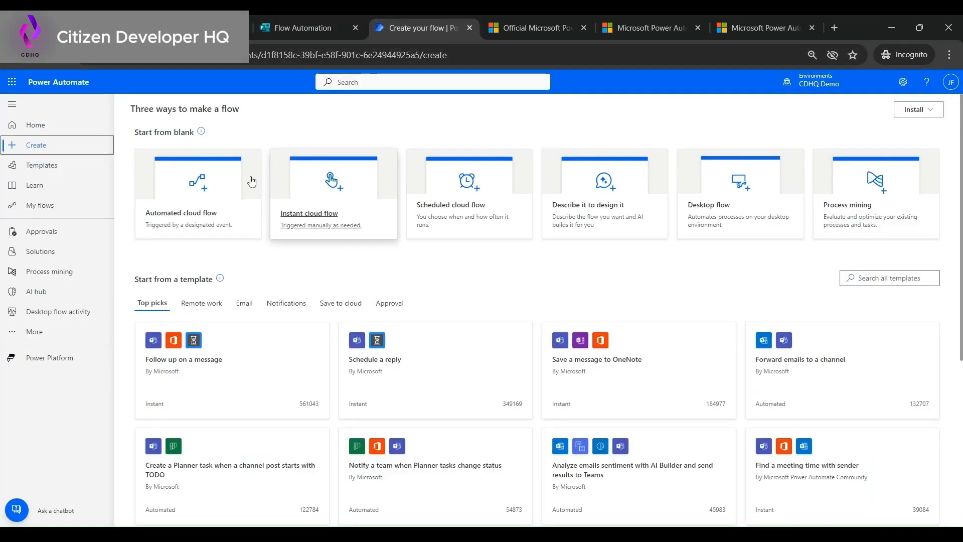
pyautogui.click(285, 25)
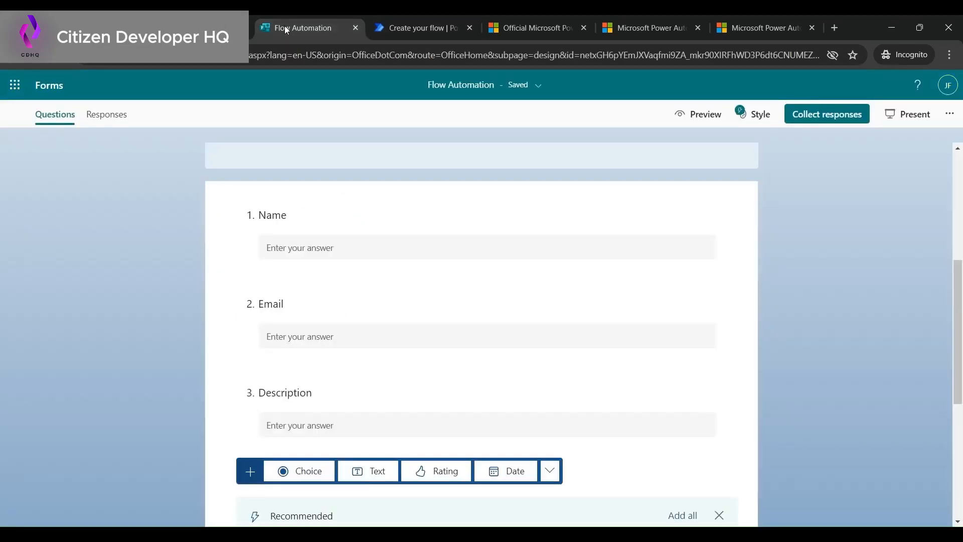
pyautogui.click(404, 29)
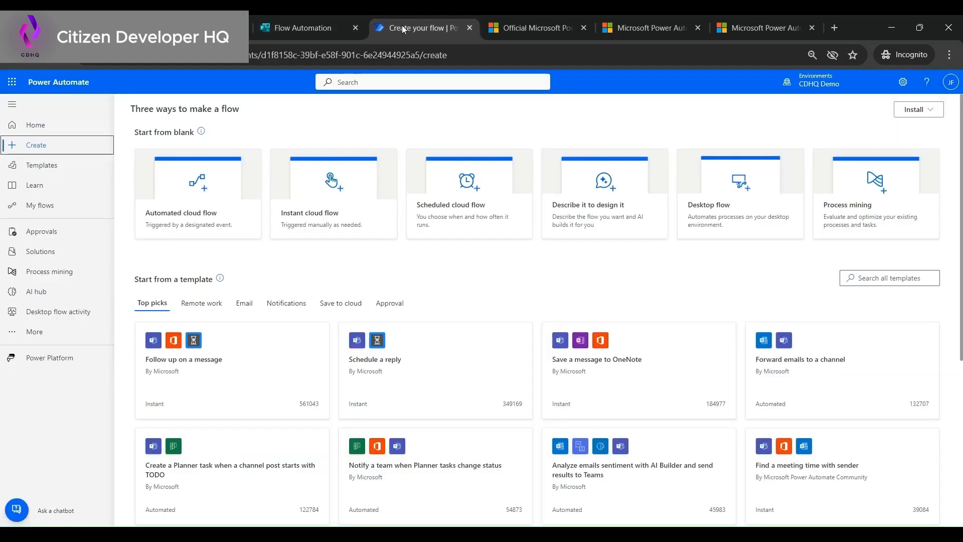
# - Create an automated cloud flow named "Forms details" with the Microsoft Forms trigger "When a new response is submitted"
pyautogui.click(178, 210)
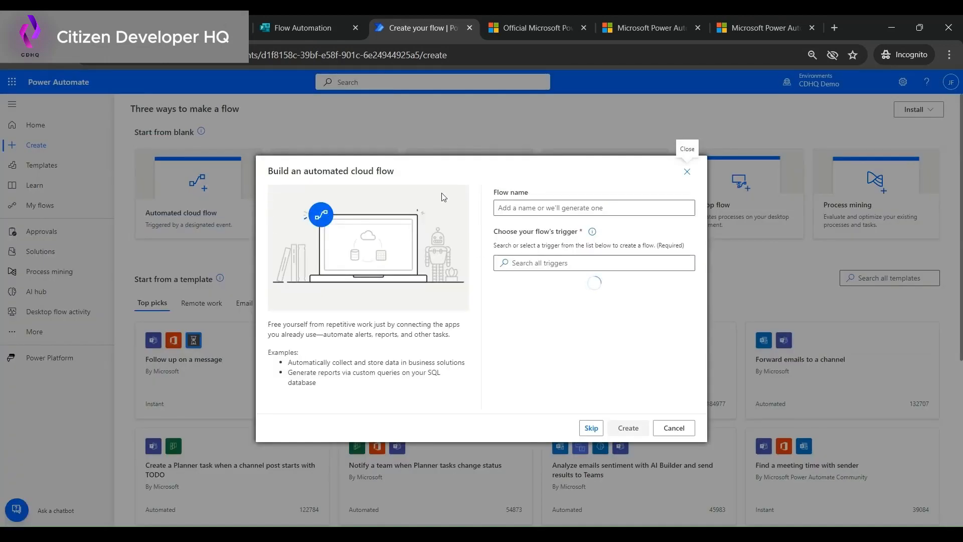
pyautogui.click(528, 204)
pyautogui.write('Forms details')
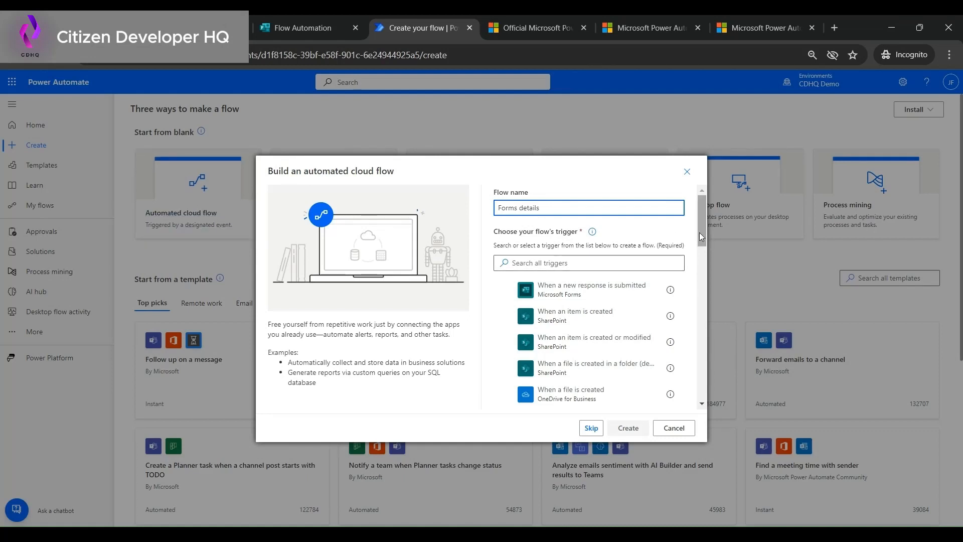
pyautogui.moveTo(699, 233); pyautogui.dragTo(673, 212)
pyautogui.moveTo(702, 235); pyautogui.dragTo(702, 246)
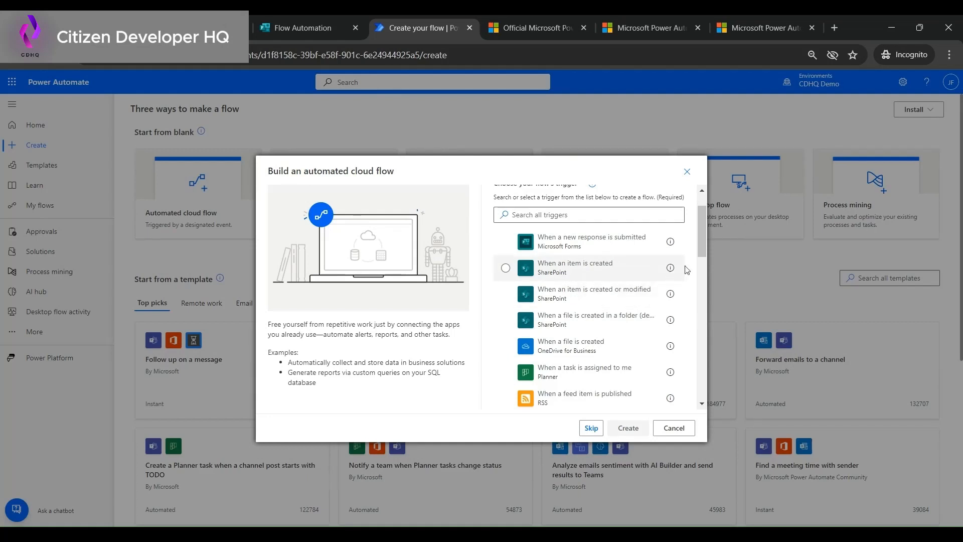
pyautogui.moveTo(704, 244); pyautogui.dragTo(679, 209)
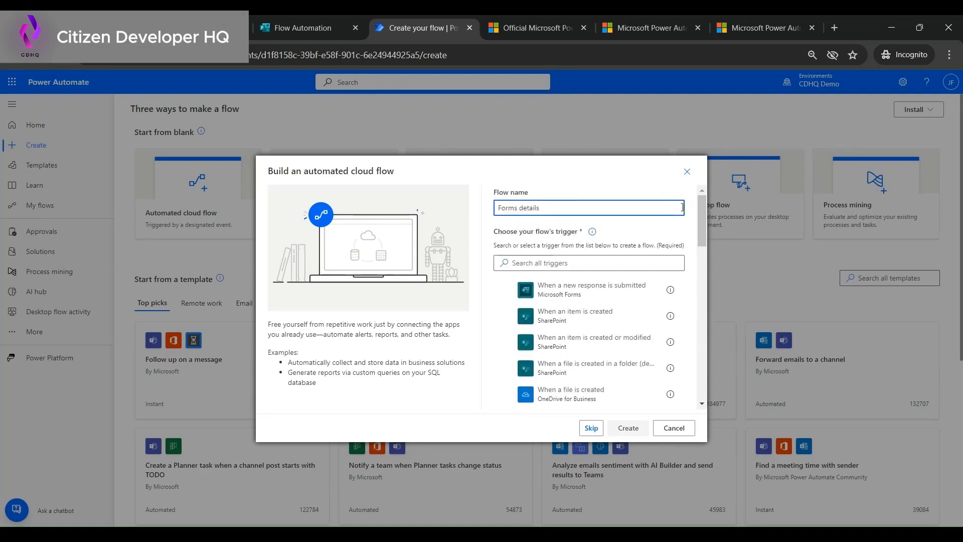
pyautogui.click(587, 292)
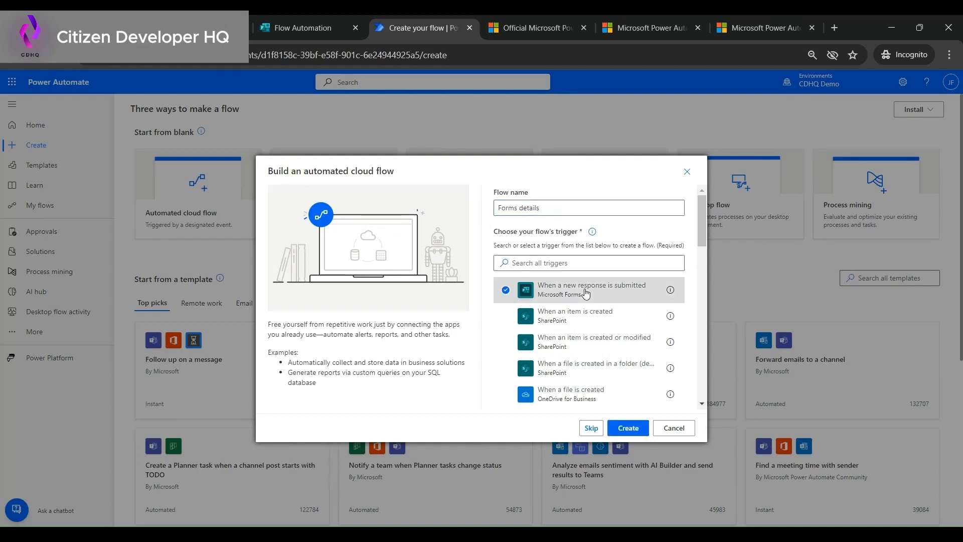
pyautogui.click(628, 428)
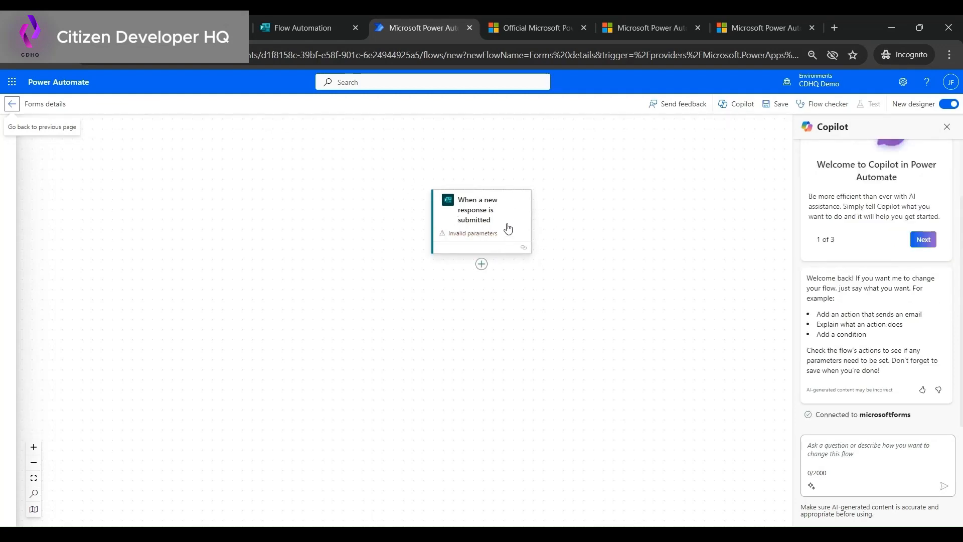
# - Set the trigger's Form Id to Flow Automation and begin adding an action below the trigger
pyautogui.click(503, 206)
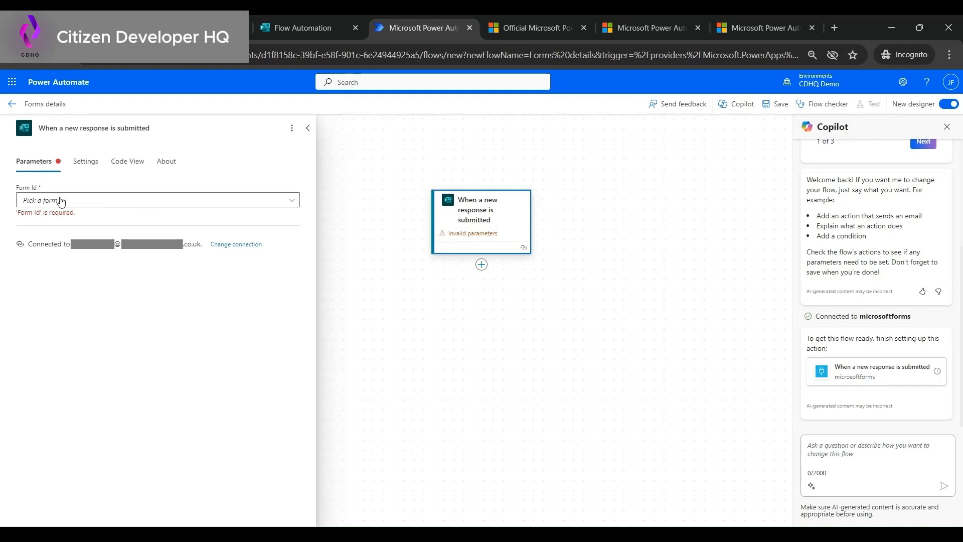
pyautogui.click(292, 205)
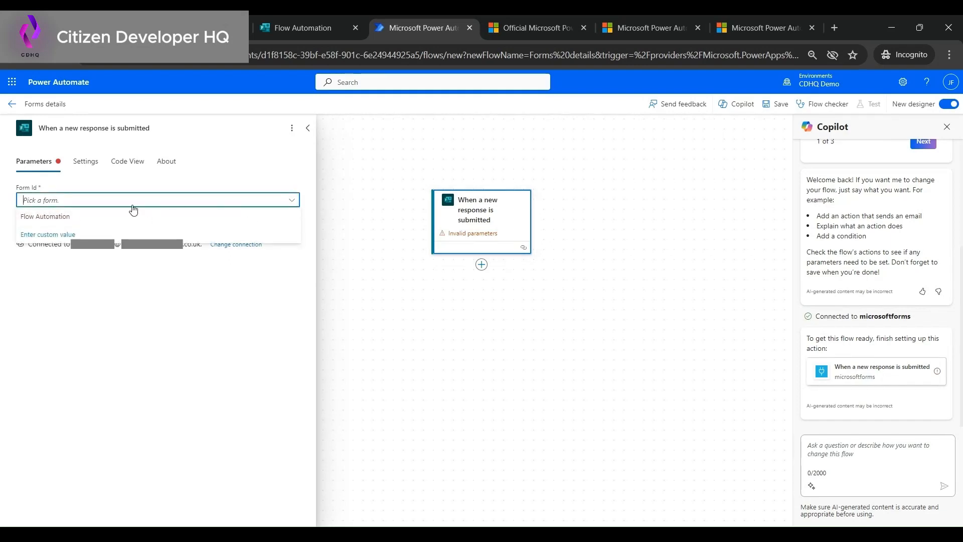
pyautogui.click(62, 217)
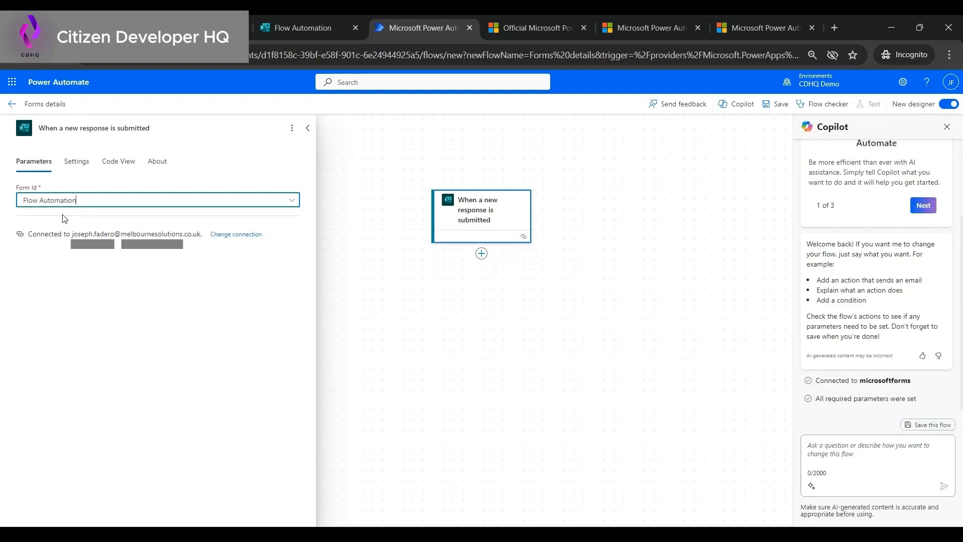
pyautogui.click(447, 284)
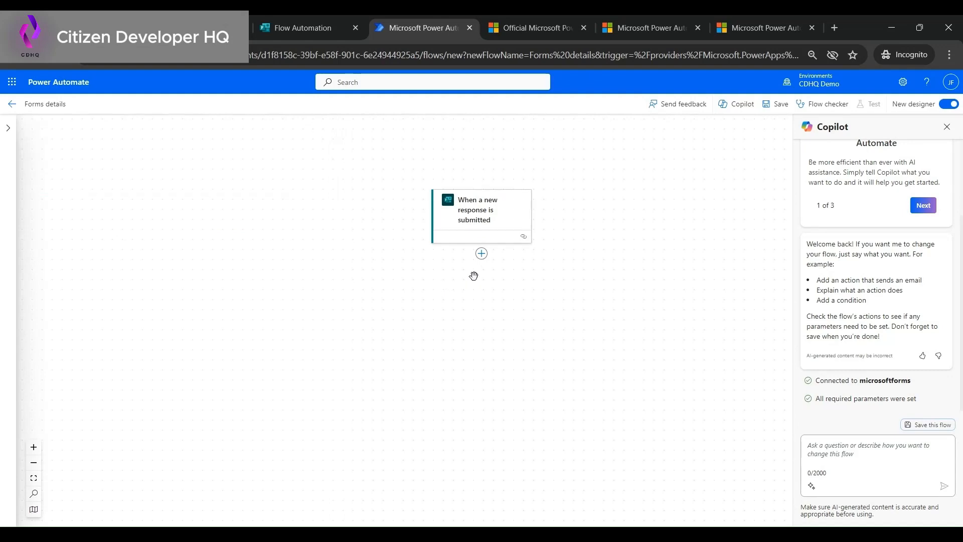
pyautogui.click(482, 255)
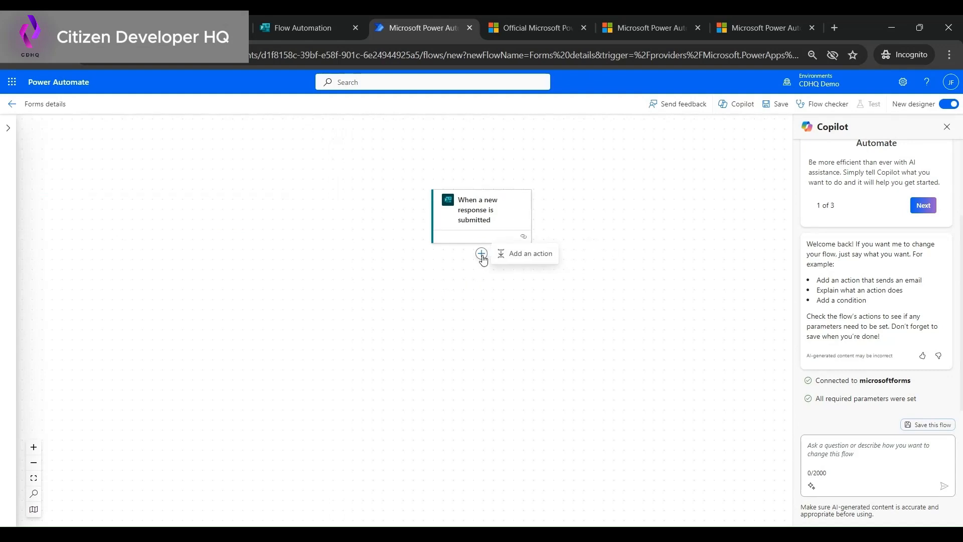
pyautogui.click(528, 260)
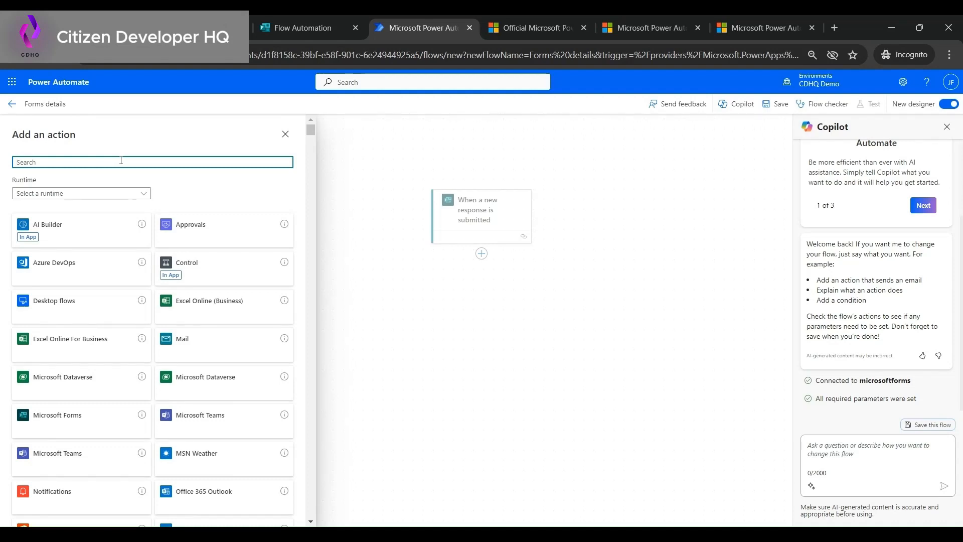
pyautogui.write('Get resp')
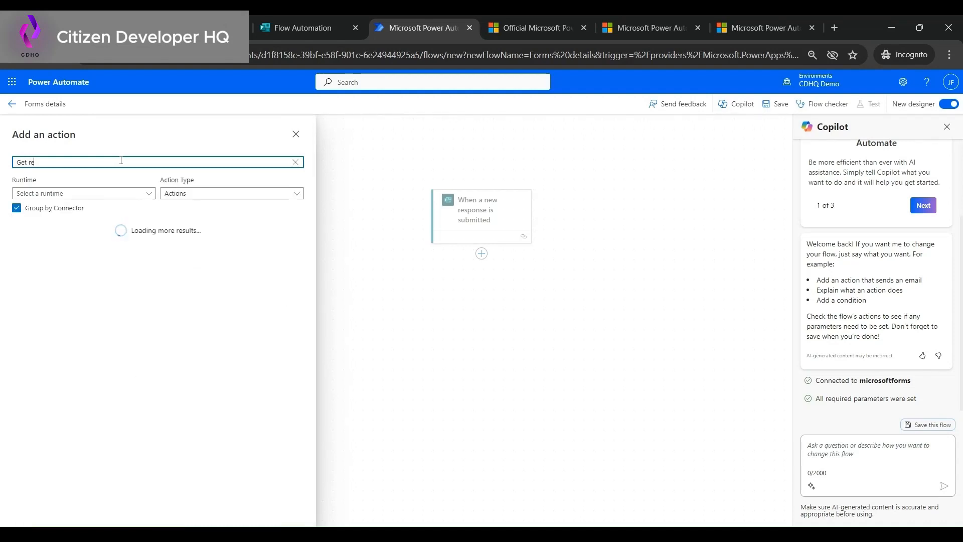
pyautogui.press('BackSpace')
pyautogui.press('BackSpace')
pyautogui.press('BackSpace')
pyautogui.press('BackSpace')
pyautogui.press('BackSpace')
pyautogui.press('BackSpace')
pyautogui.press('BackSpace')
pyautogui.press('BackSpace')
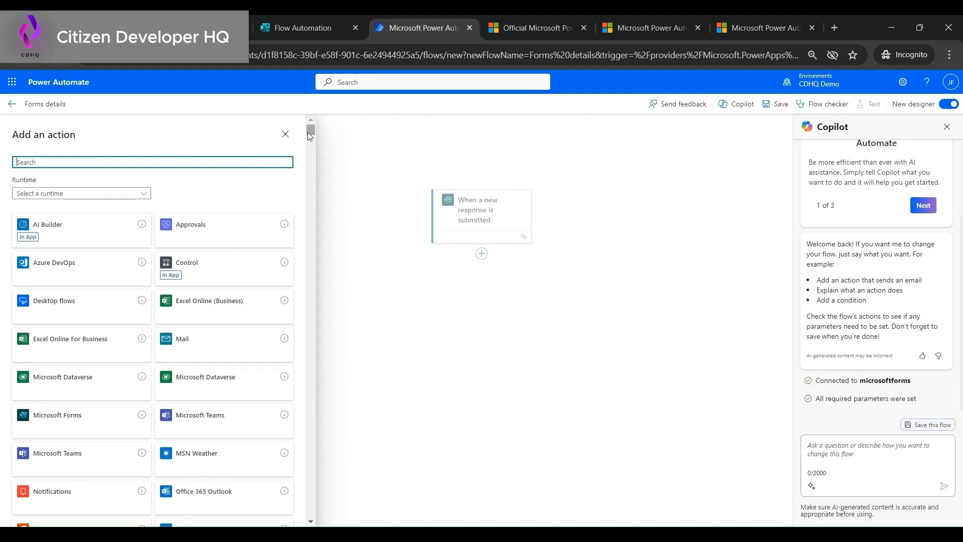
pyautogui.moveTo(311, 131); pyautogui.dragTo(311, 143)
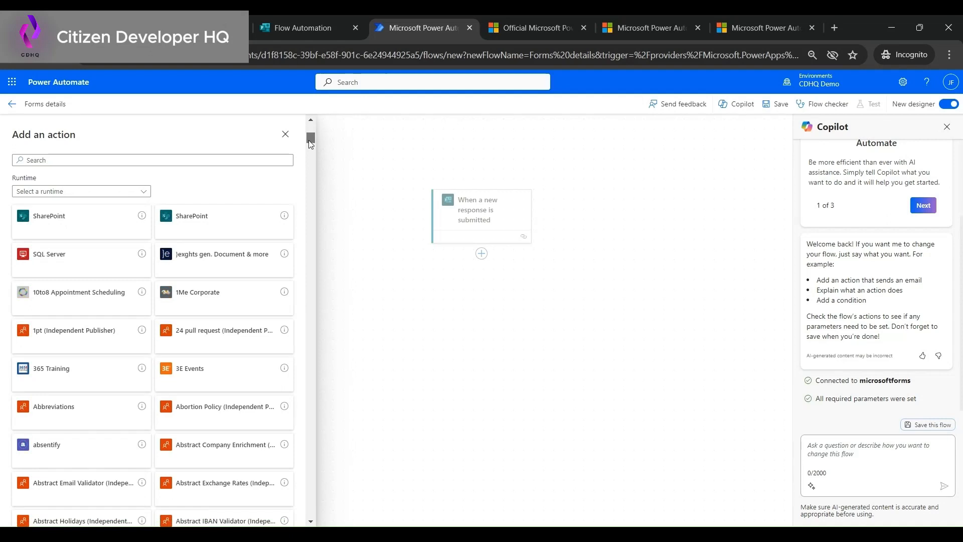
pyautogui.moveTo(309, 141); pyautogui.dragTo(309, 129)
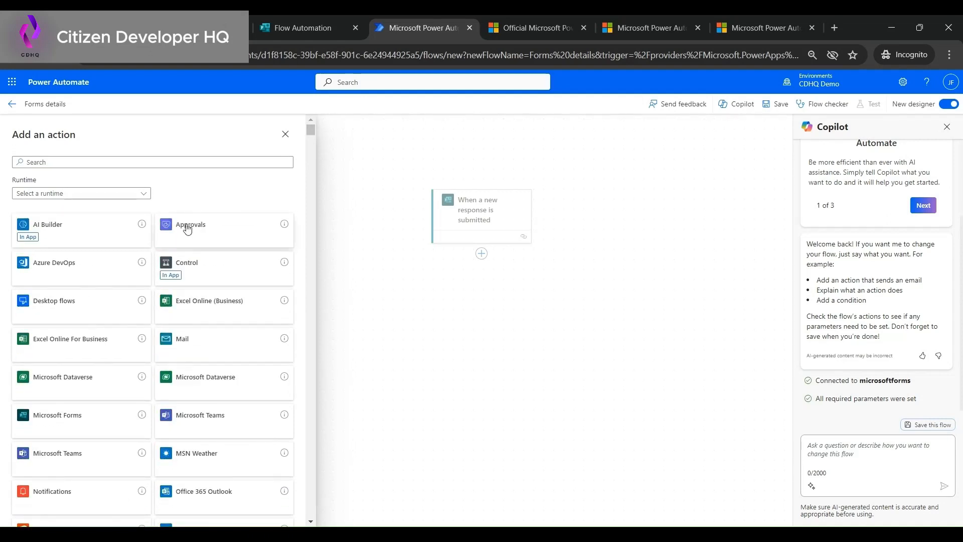
# - Search the actions for "Get res", add Microsoft Forms' Get response details after the trigger, and sign in to its connection
pyautogui.click(157, 162)
pyautogui.write('Ge')
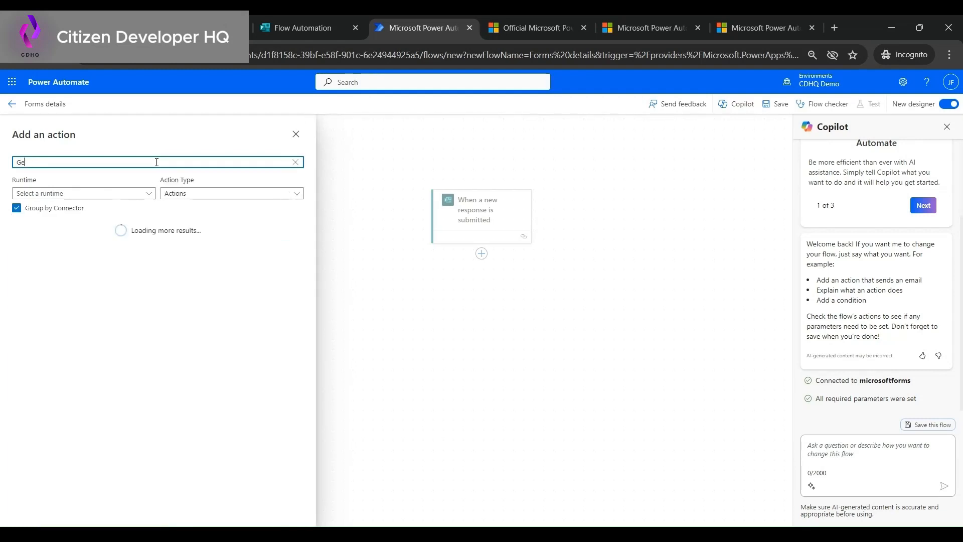
pyautogui.write('t res')
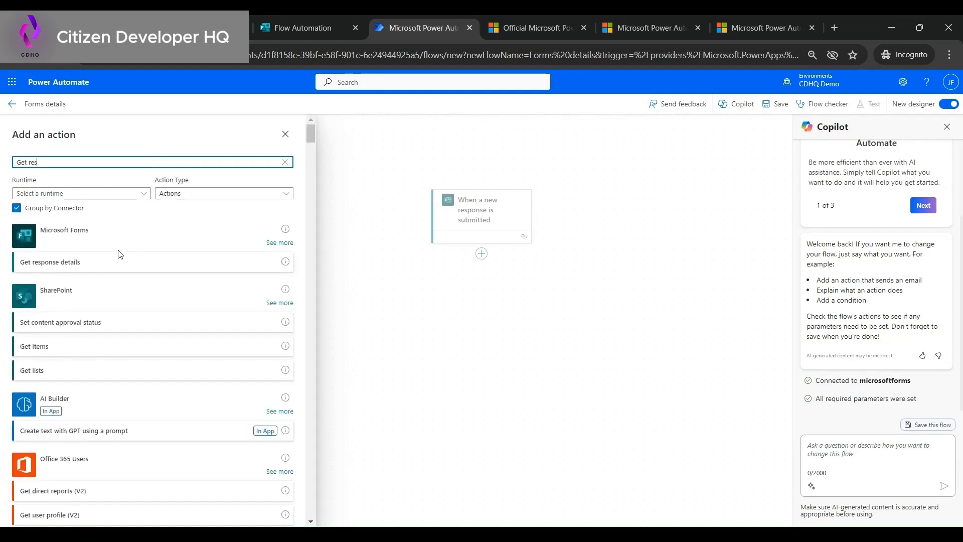
pyautogui.click(162, 267)
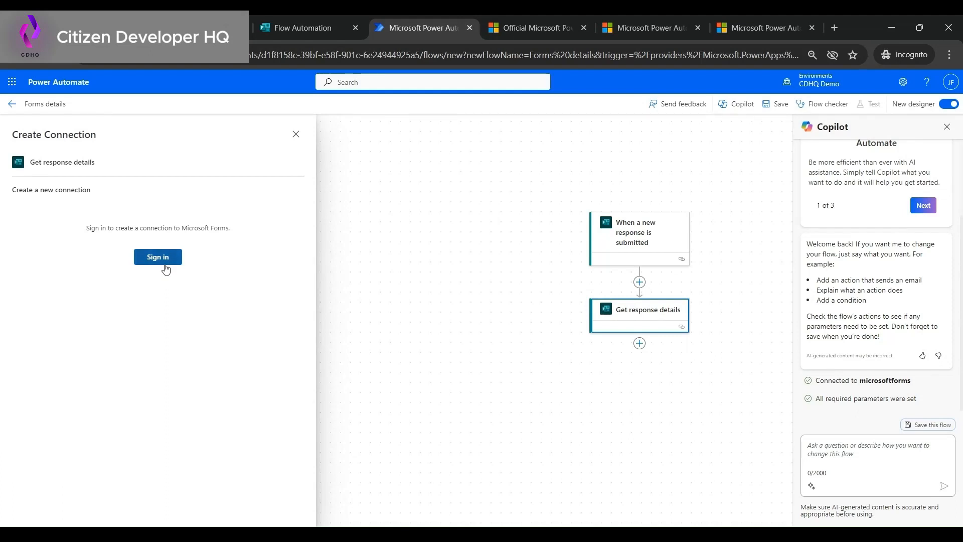
pyautogui.click(168, 261)
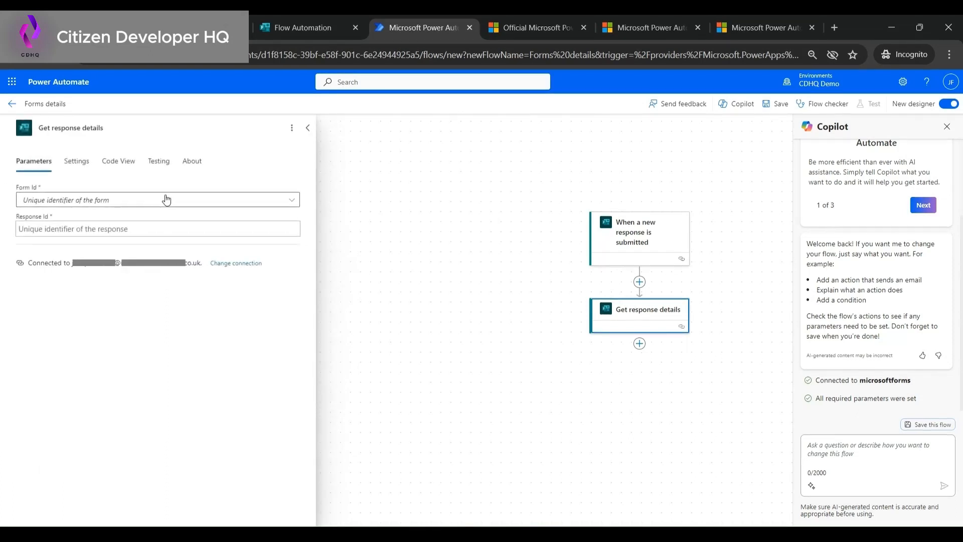
# - In Get response details, set Form Id to Flow Automation and Response Id to the trigger's dynamic Response Id value
pyautogui.click(298, 204)
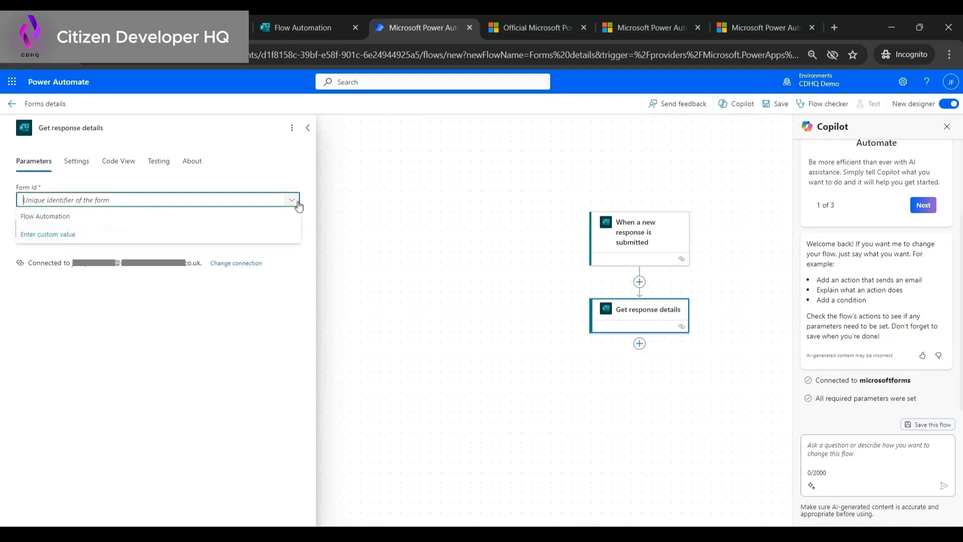
pyautogui.click(196, 218)
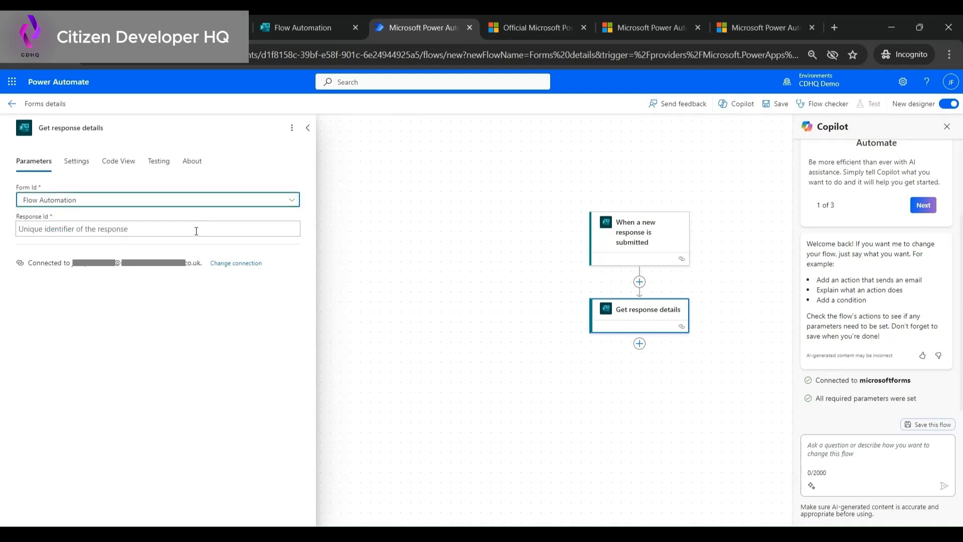
pyautogui.click(196, 231)
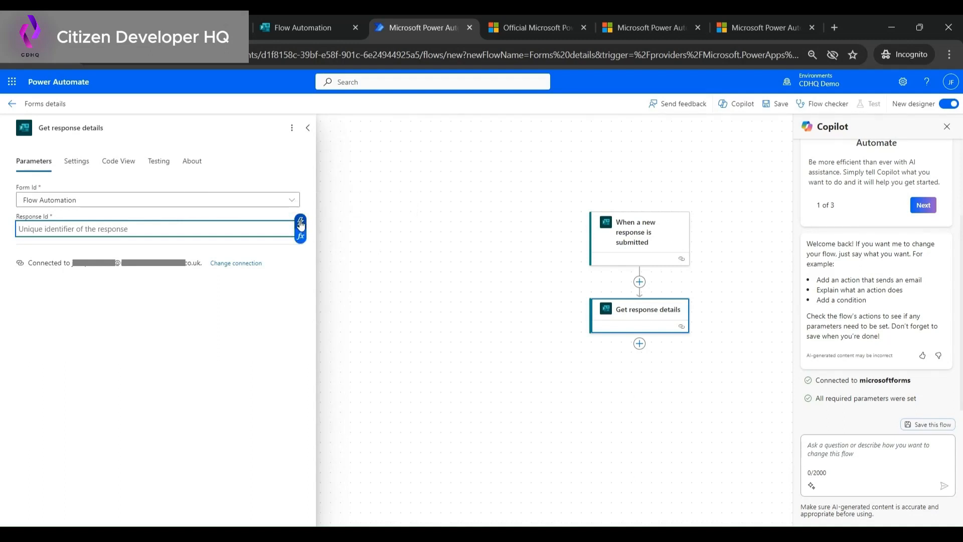
pyautogui.click(301, 224)
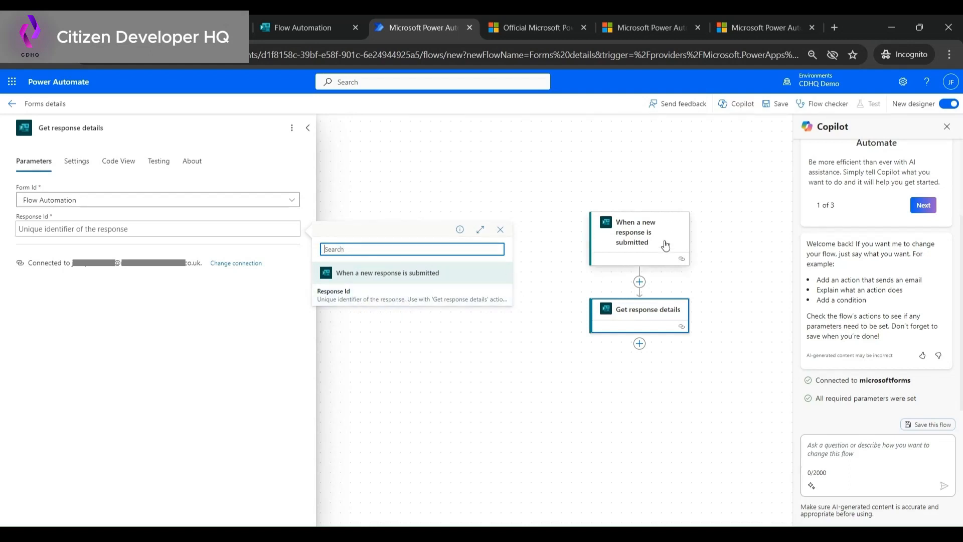
pyautogui.click(391, 295)
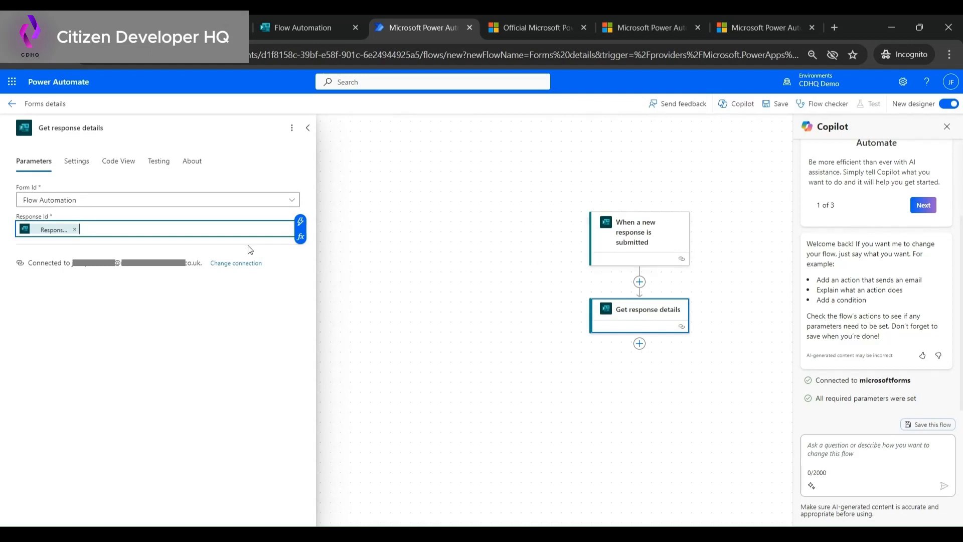
pyautogui.click(522, 375)
# - Search the actions for "send" and add Office 365 Outlook's Send an email (V2) after Get response details
pyautogui.click(639, 344)
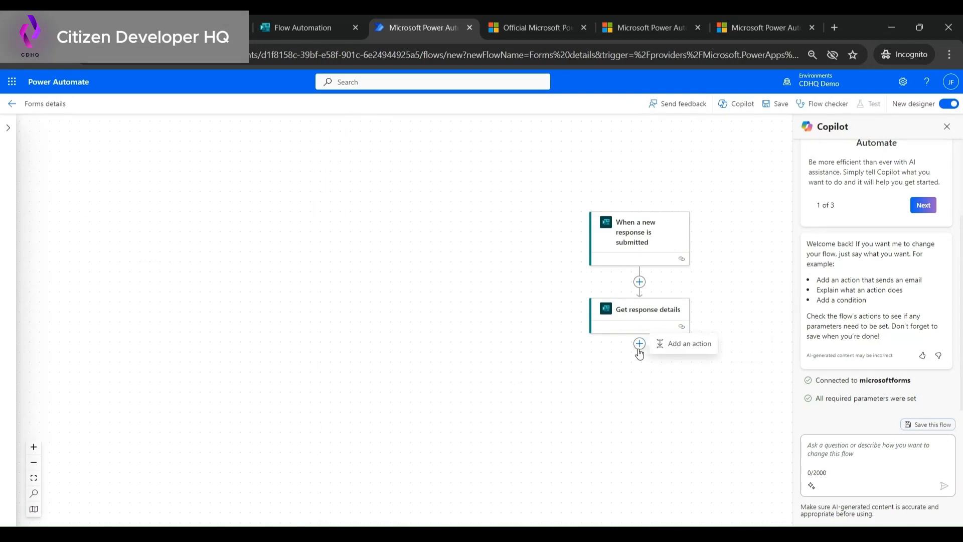
pyautogui.click(697, 351)
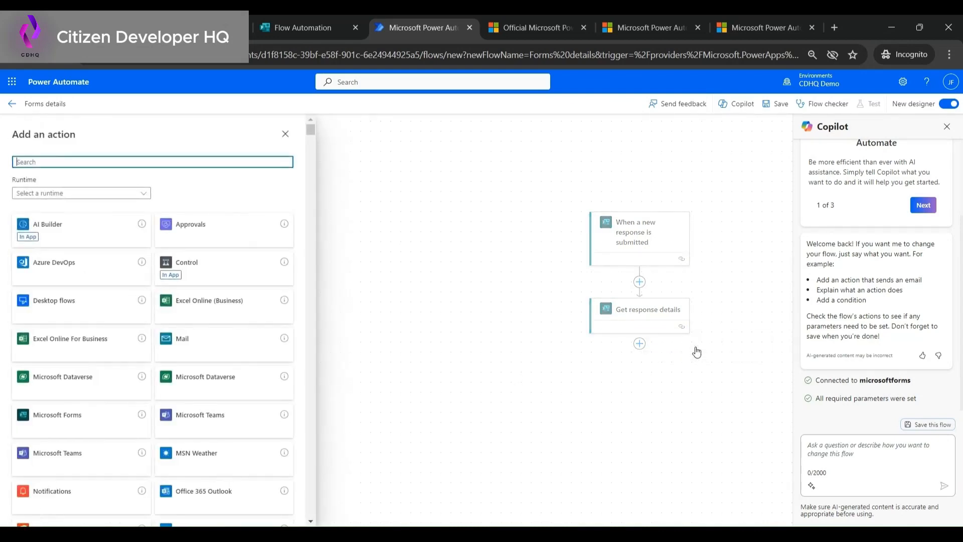
pyautogui.write('send')
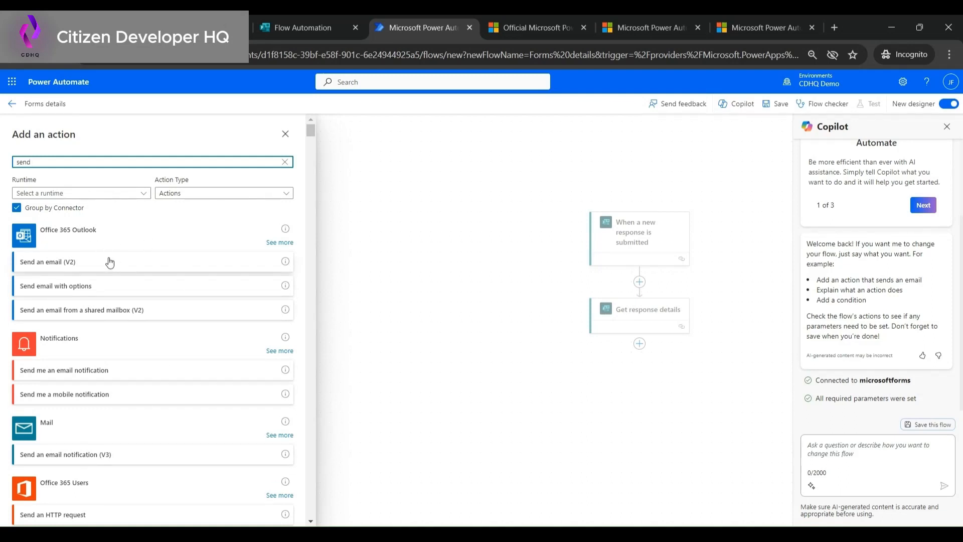
pyautogui.click(177, 266)
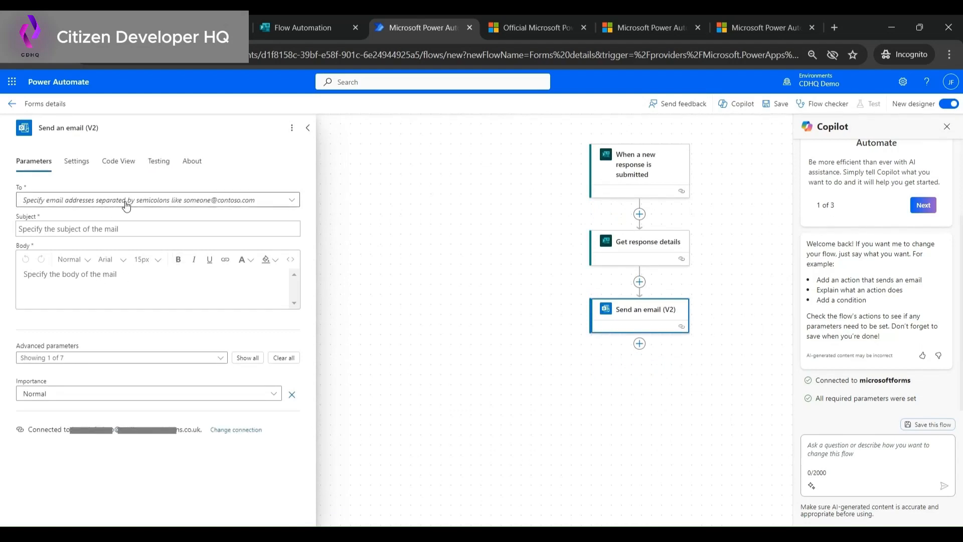
# - Set the email's To to the Email dynamic value from Get response details and its Subject to "Reply Notification"
pyautogui.click(292, 201)
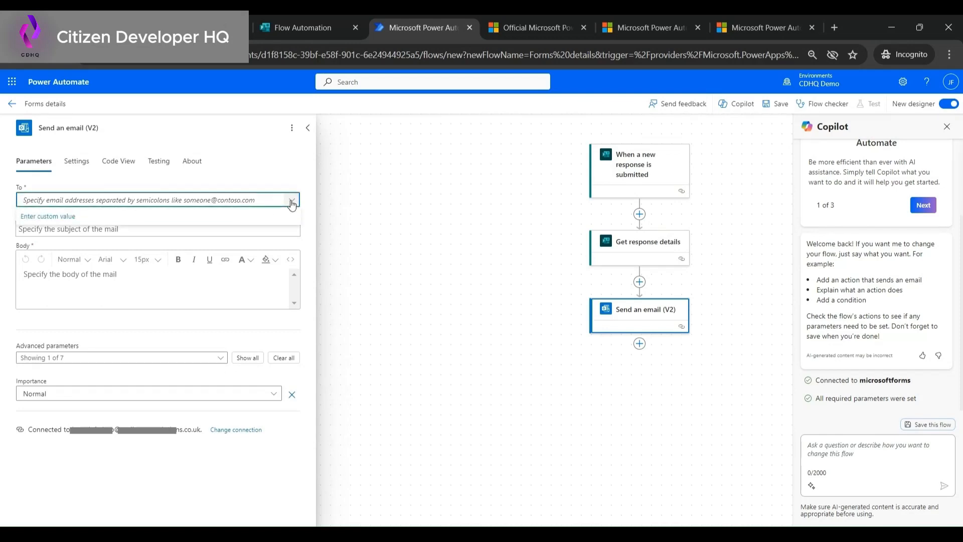
pyautogui.click(51, 220)
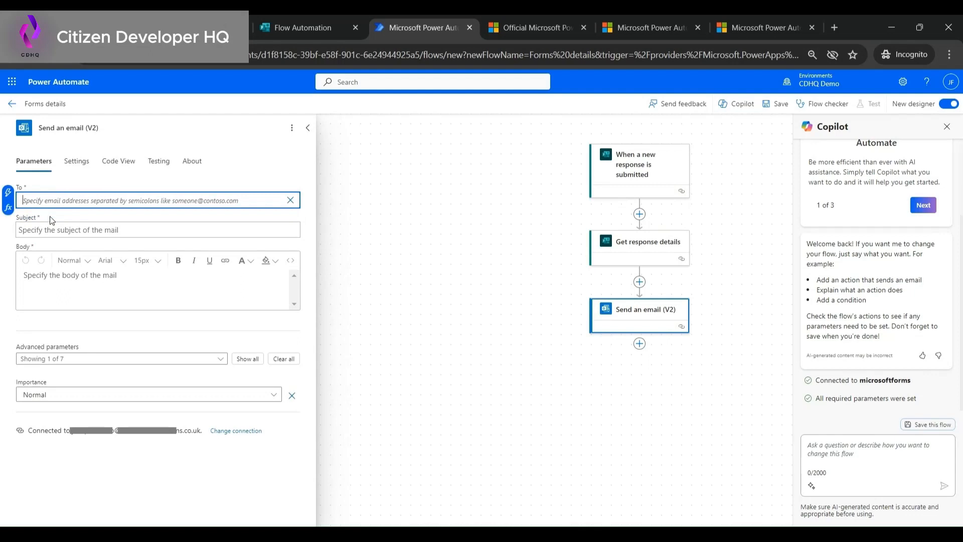
pyautogui.click(7, 195)
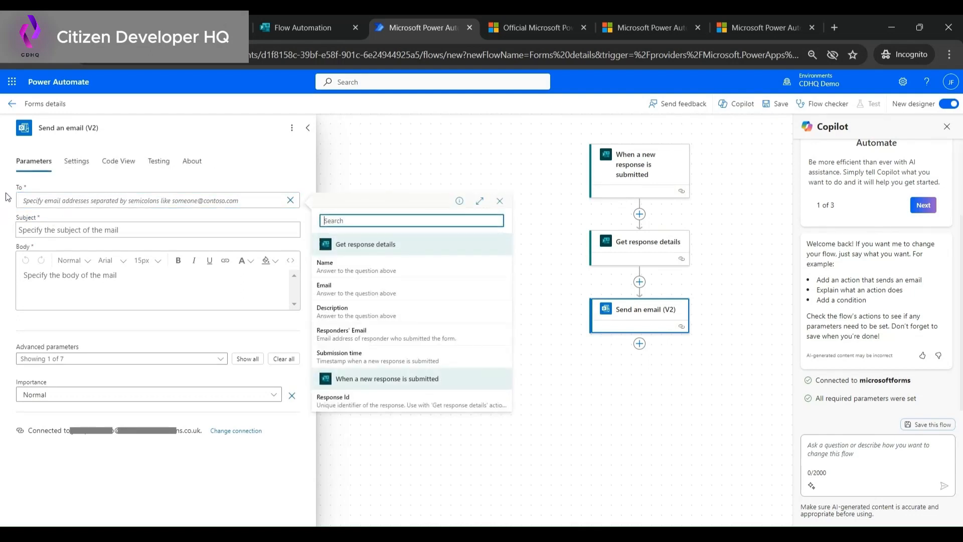
pyautogui.click(371, 302)
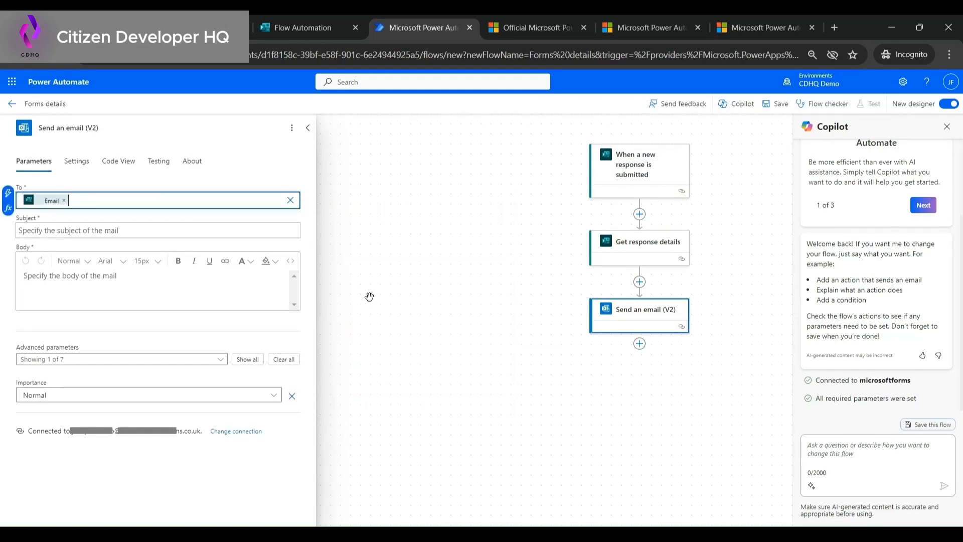
pyautogui.click(118, 229)
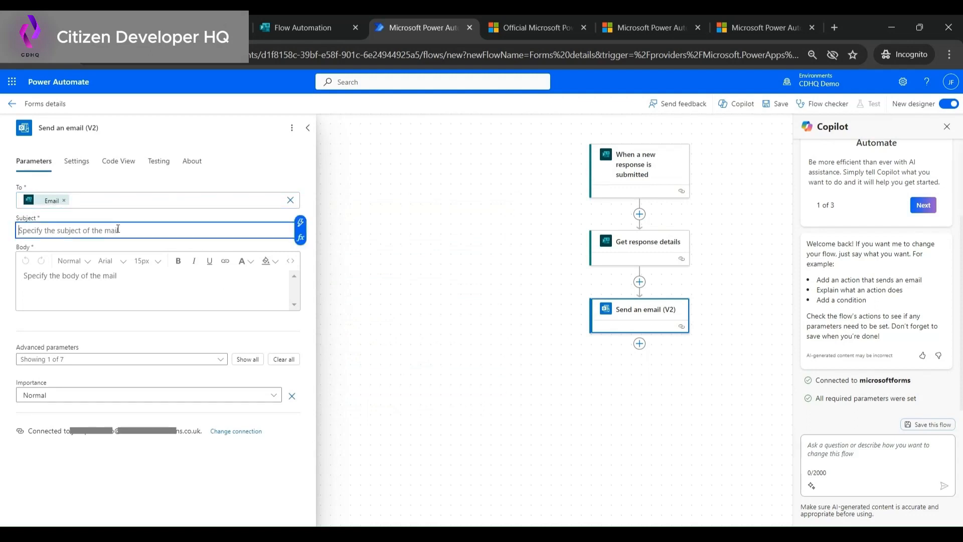
pyautogui.write('Reply Notification')
# - Start the email body with the greeting "Hi", the Name dynamic value from Get response details, and a comma
pyautogui.click(101, 285)
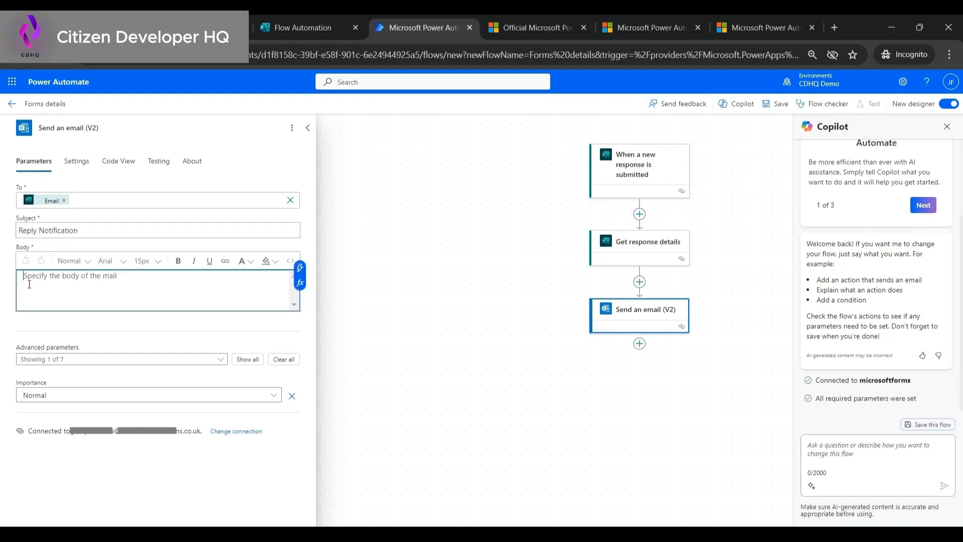
pyautogui.write('Hi')
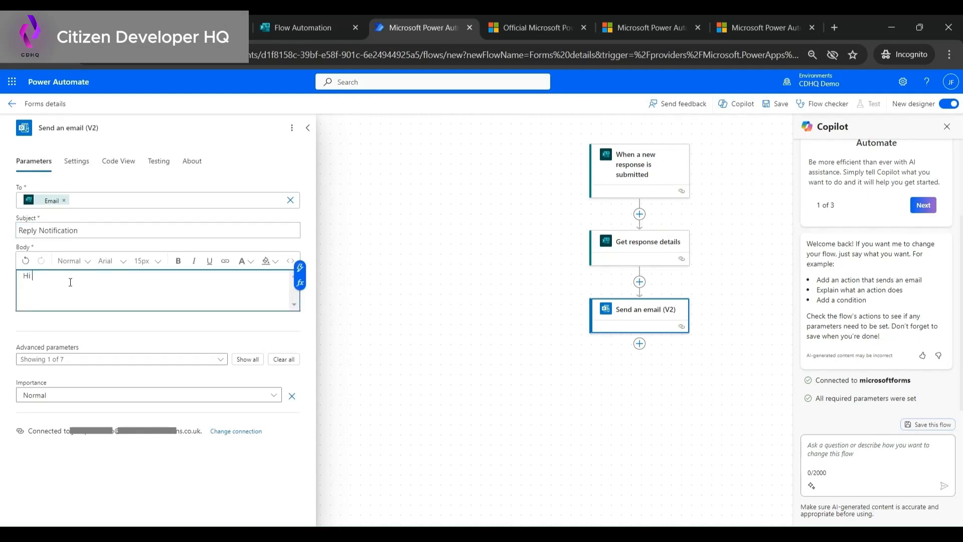
pyautogui.click(301, 269)
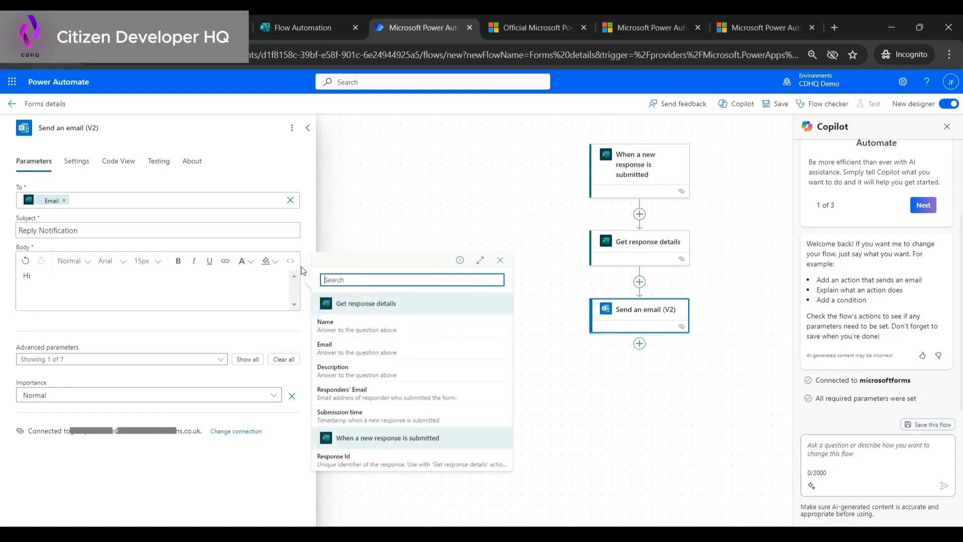
pyautogui.click(372, 327)
pyautogui.write(',')
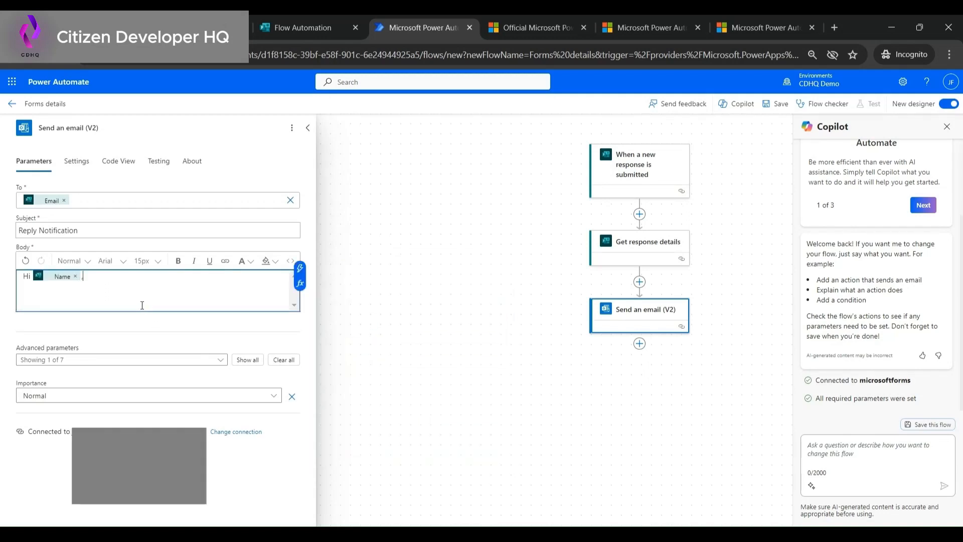
# - Below the greeting, add "Thank you for filling out the form," and "Regards," as separate paragraphs, and close the email action's settings
pyautogui.press('Return')
pyautogui.press('Return')
pyautogui.write('T')
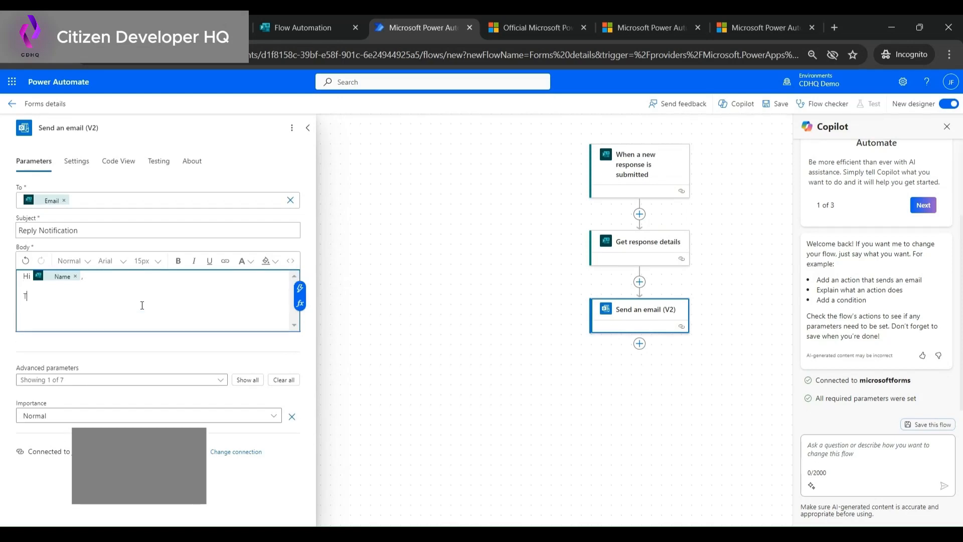
pyautogui.write('hank you for filling out the form,')
pyautogui.press('Return')
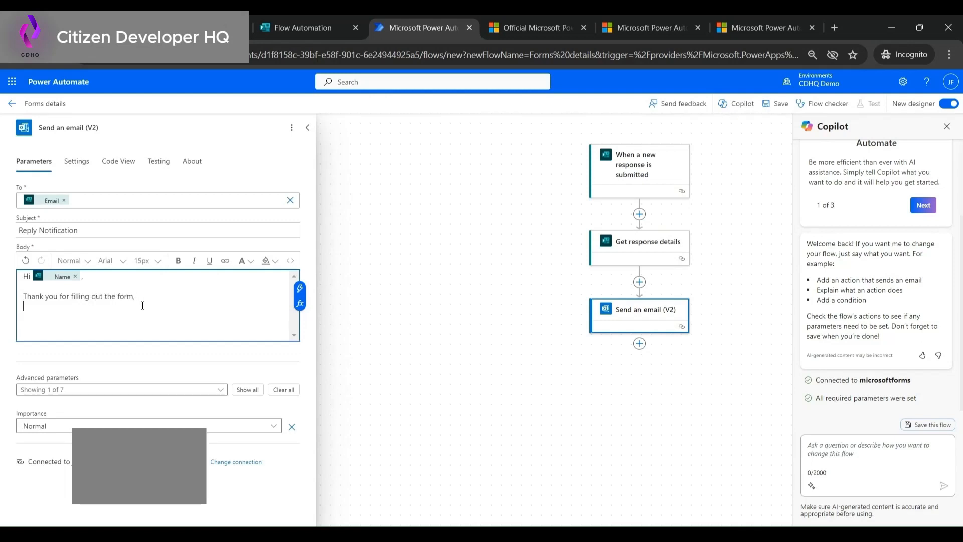
pyautogui.press('Return')
pyautogui.write('Regards,')
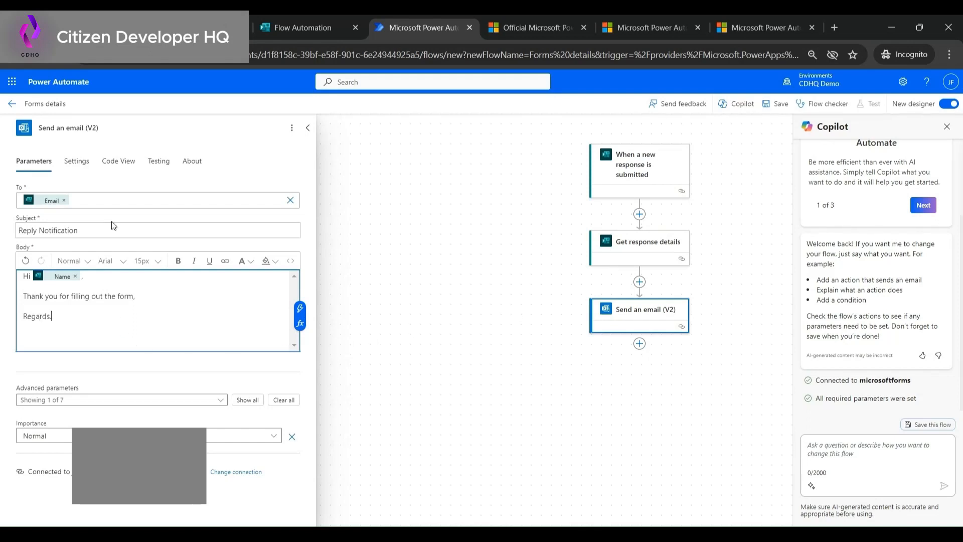
pyautogui.click(454, 281)
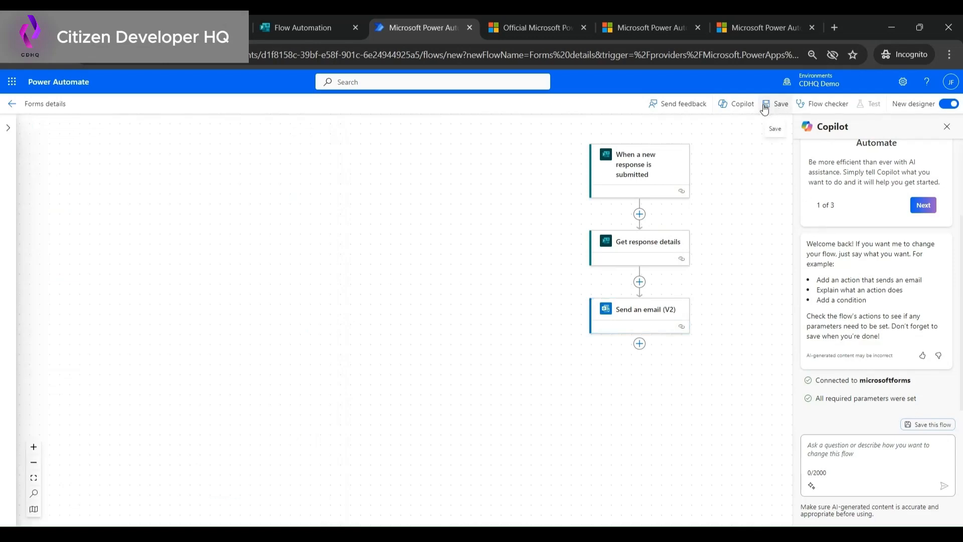
# - Save the flow and start a manual test run of it
pyautogui.click(782, 108)
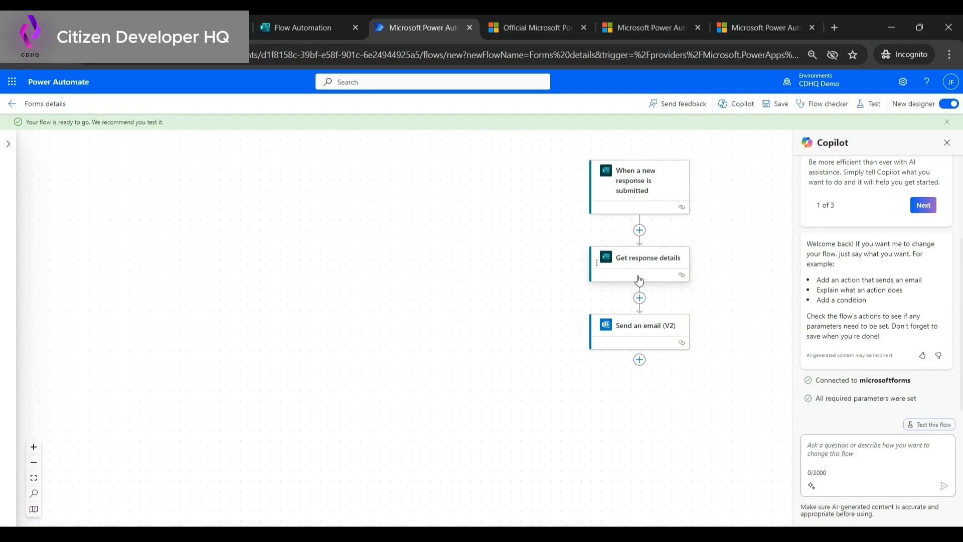
pyautogui.click(870, 106)
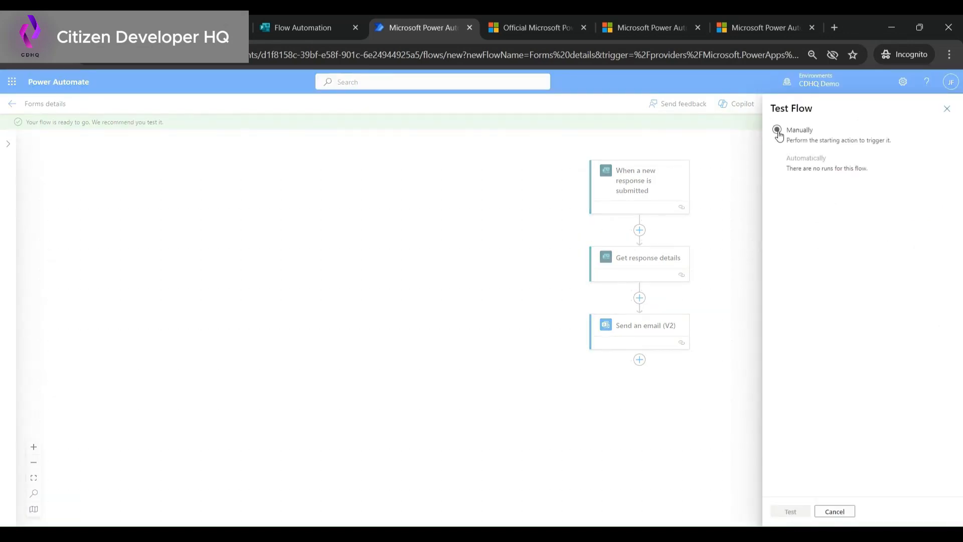
pyautogui.click(778, 130)
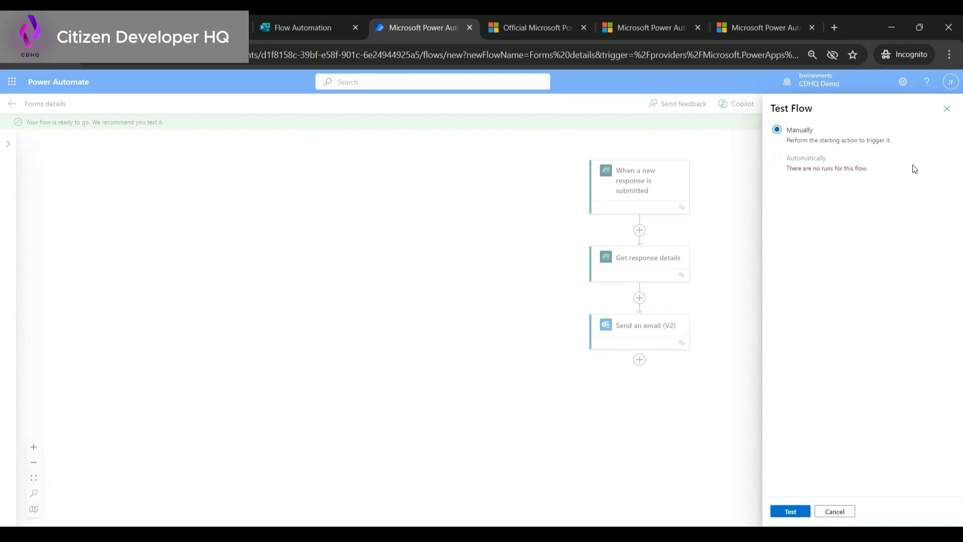
pyautogui.click(791, 512)
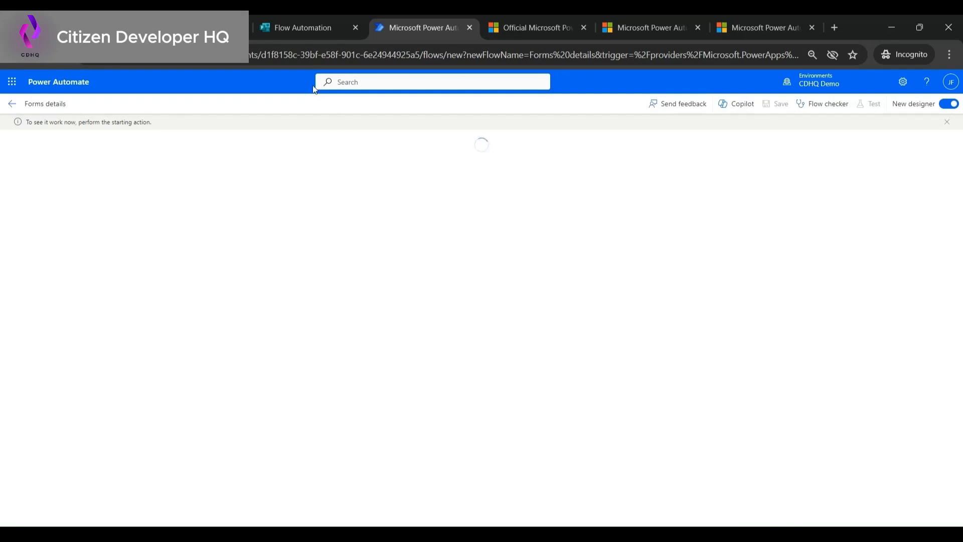
# - Switch to the Flow Automation form in Microsoft Forms, preview it, and start a new response
pyautogui.click(287, 23)
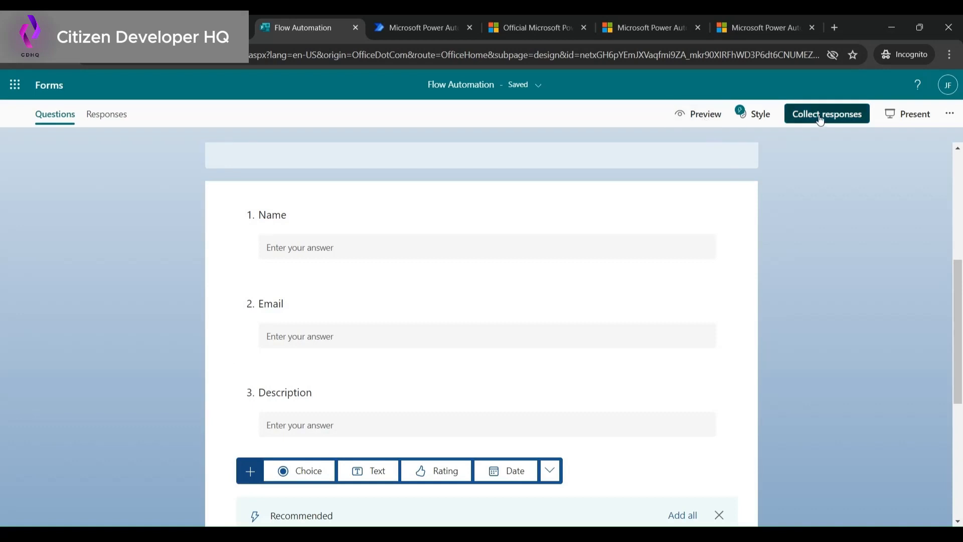
pyautogui.click(690, 116)
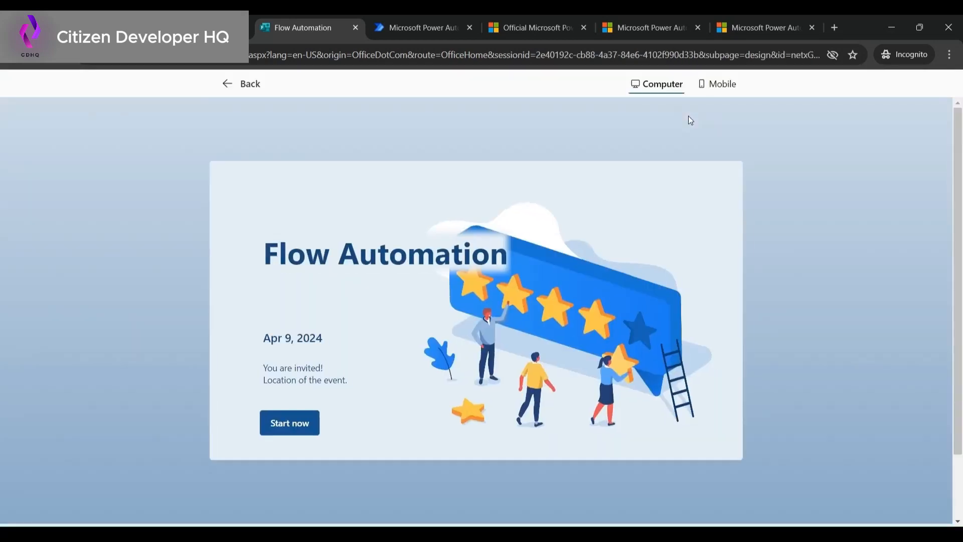
pyautogui.click(296, 426)
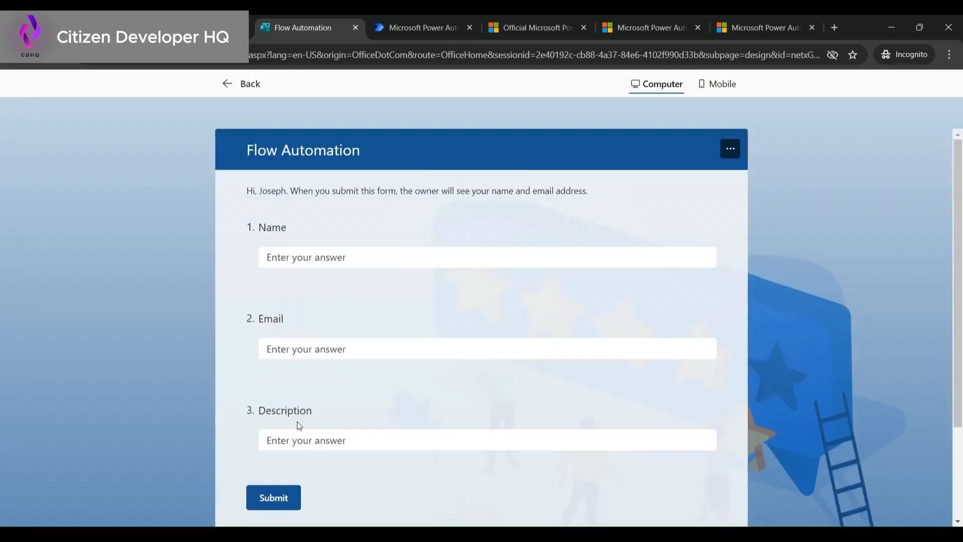
# - Submit the form with the respondent's name, email address and the description "Demo", and return to the Power Automate test run
pyautogui.click(414, 265)
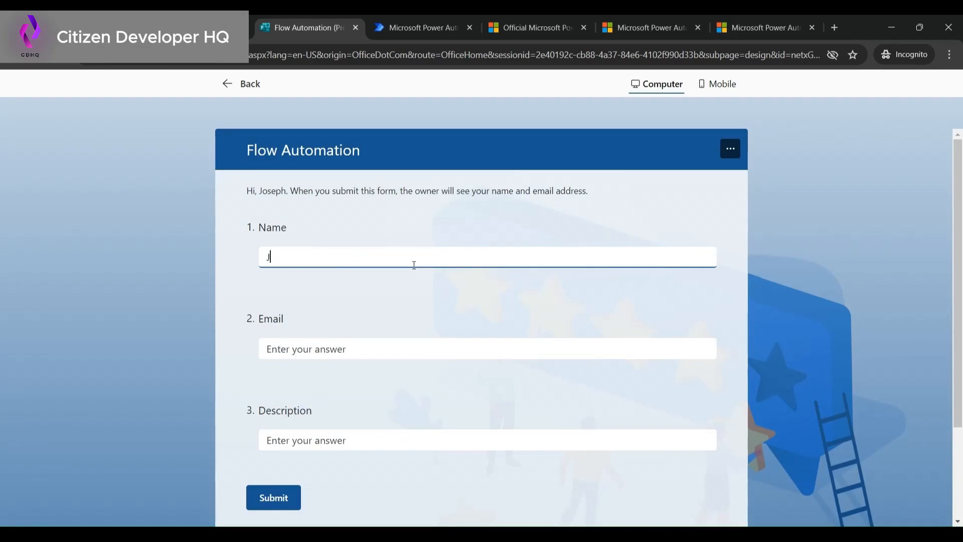
pyautogui.write('Joseph')
pyautogui.click(342, 347)
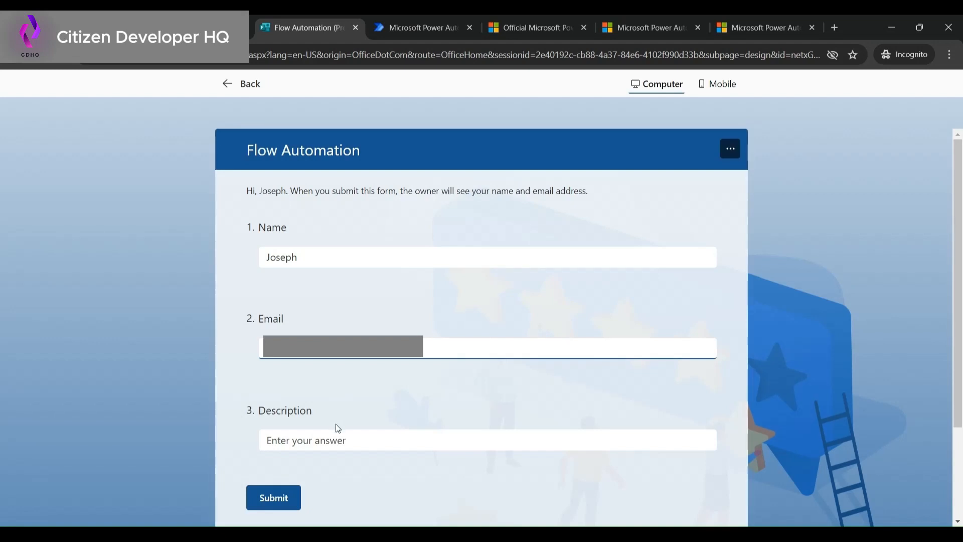
pyautogui.click(334, 440)
pyautogui.write('To m')
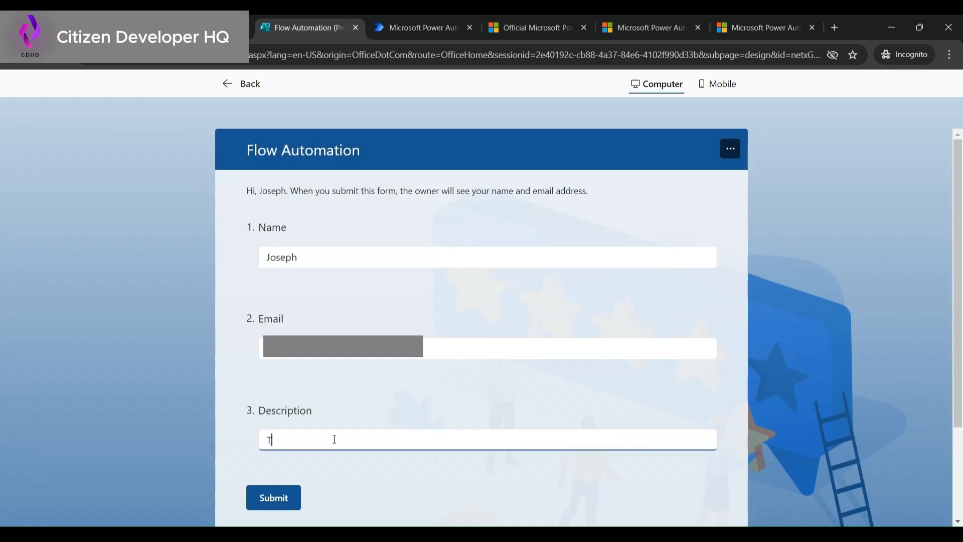
pyautogui.press('BackSpace')
pyautogui.press('BackSpace')
pyautogui.press('BackSpace')
pyautogui.press('BackSpace')
pyautogui.write('Demo')
pyautogui.click(277, 494)
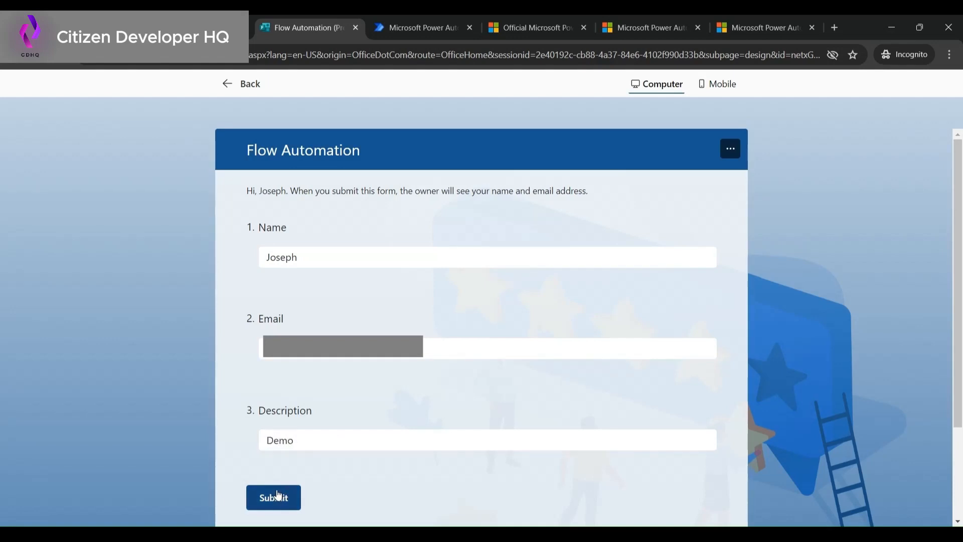
pyautogui.click(393, 27)
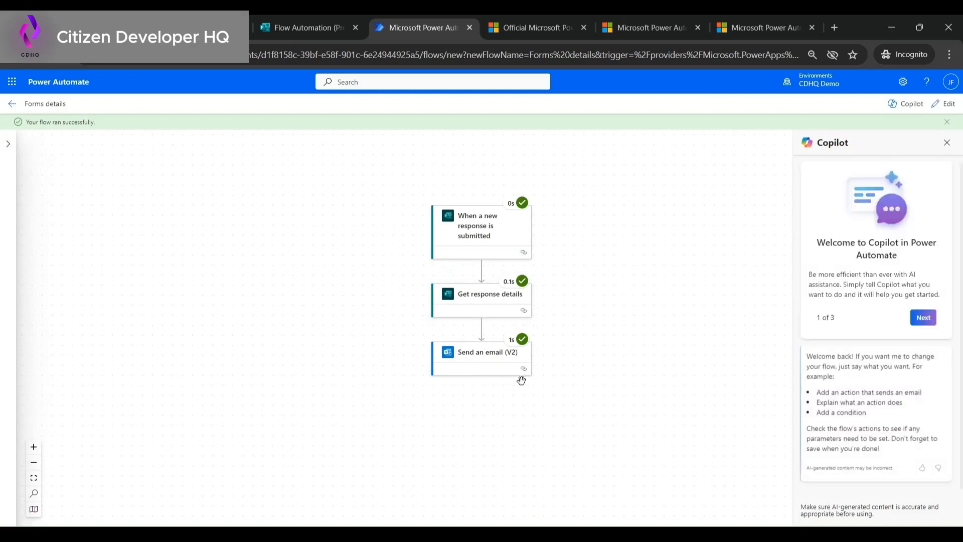